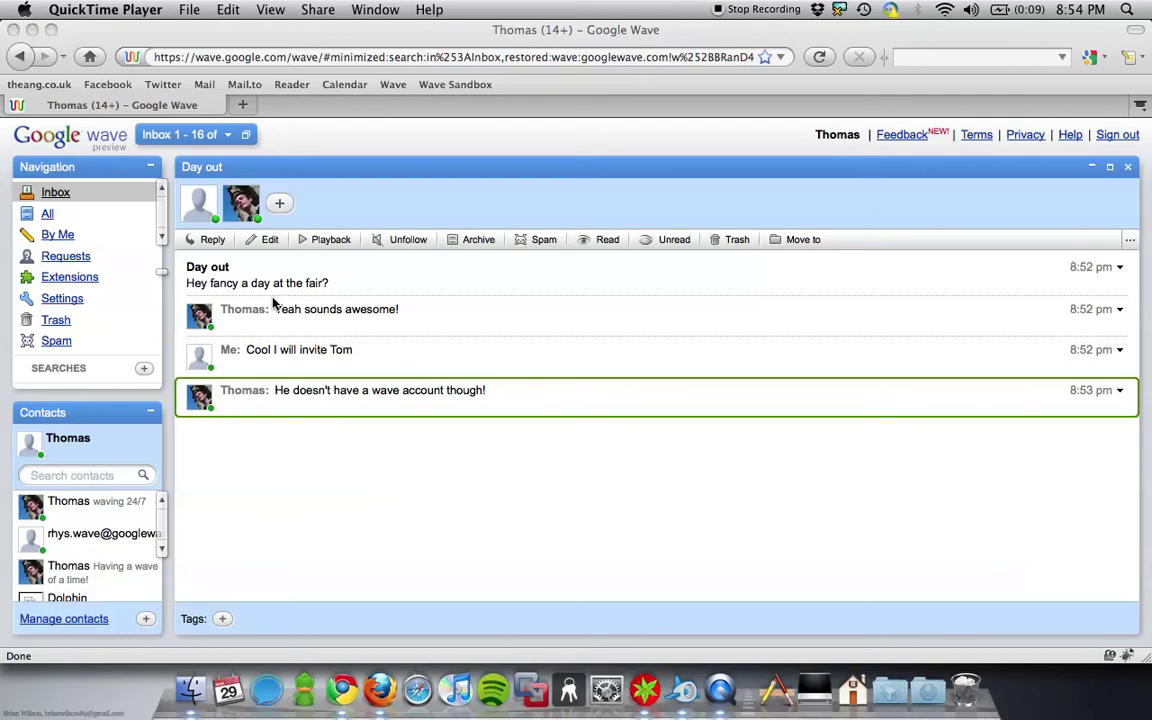
- Add the Mr-Ray robot as a participant of the Day out wave
left_click(358, 186)
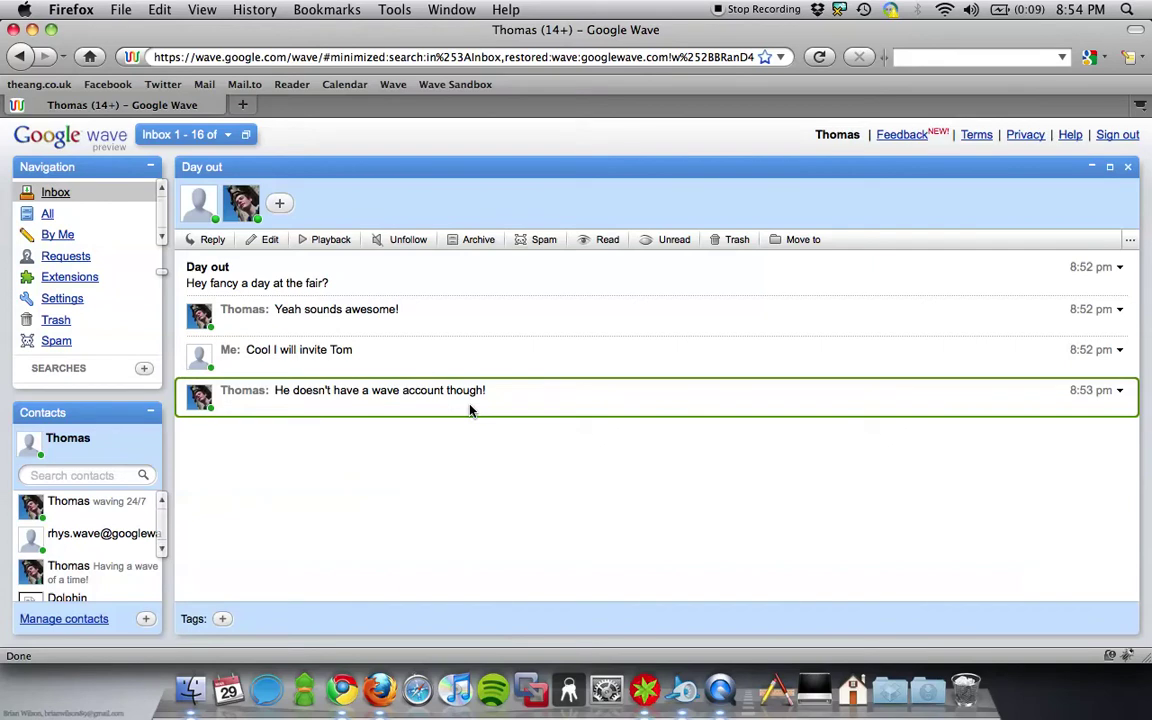
left_click(282, 205)
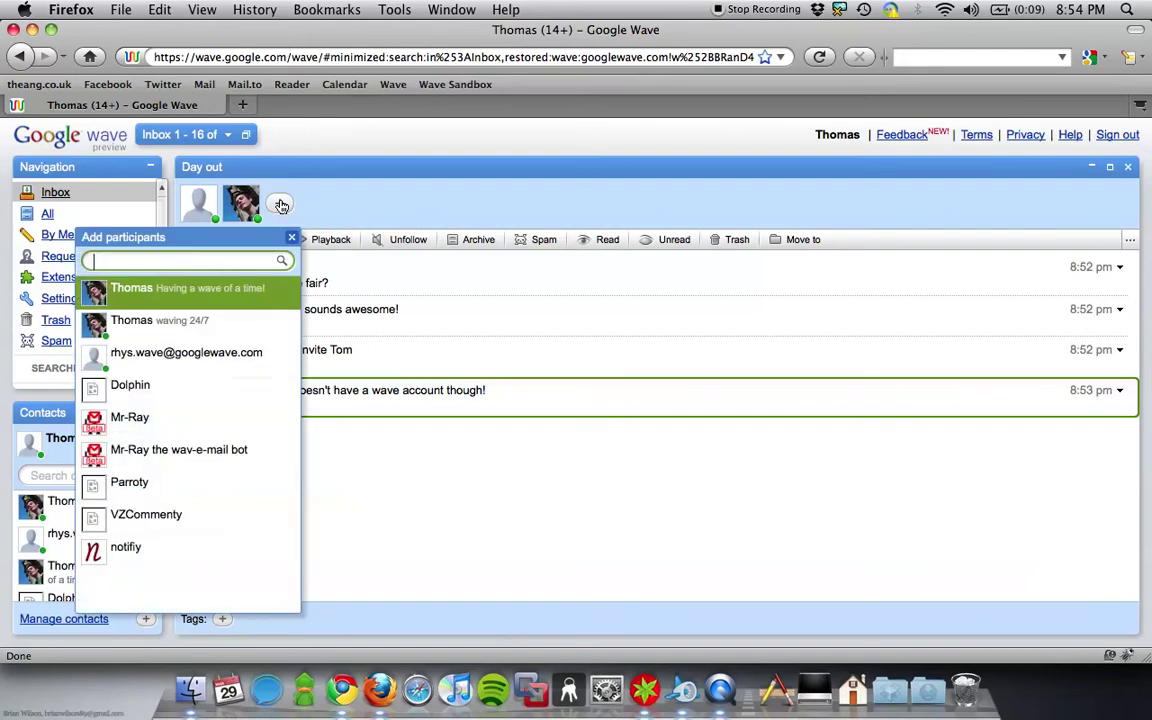
type("mr")
left_click(200, 284)
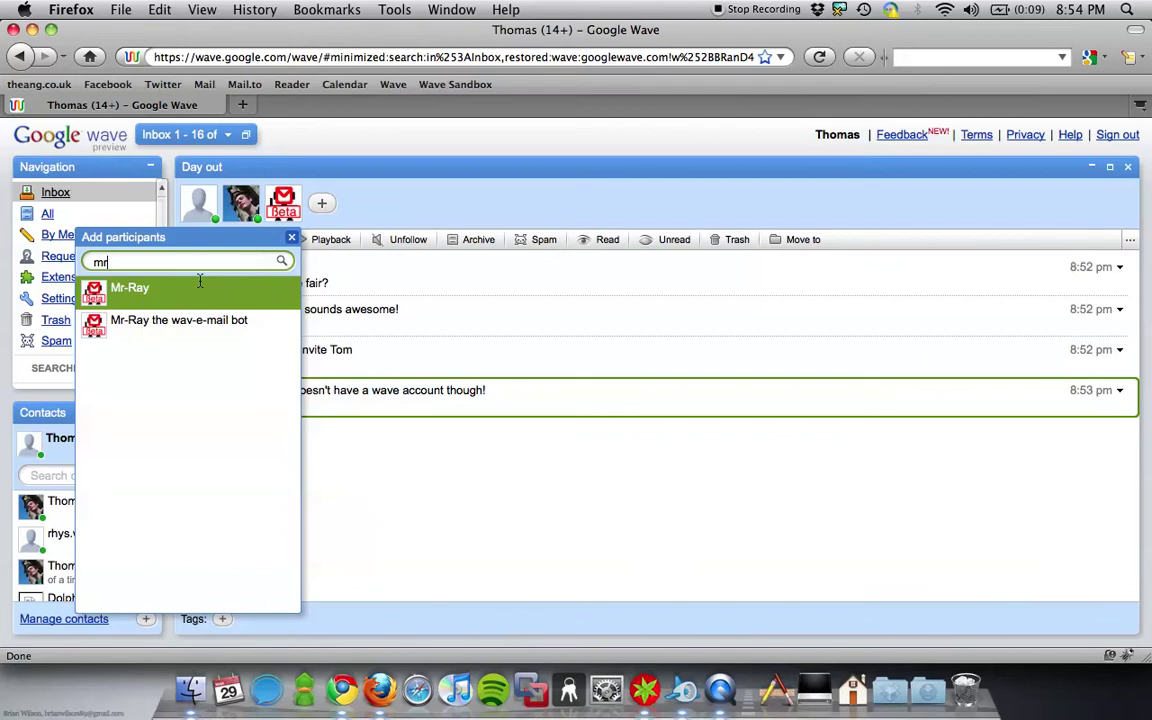
left_click(291, 240)
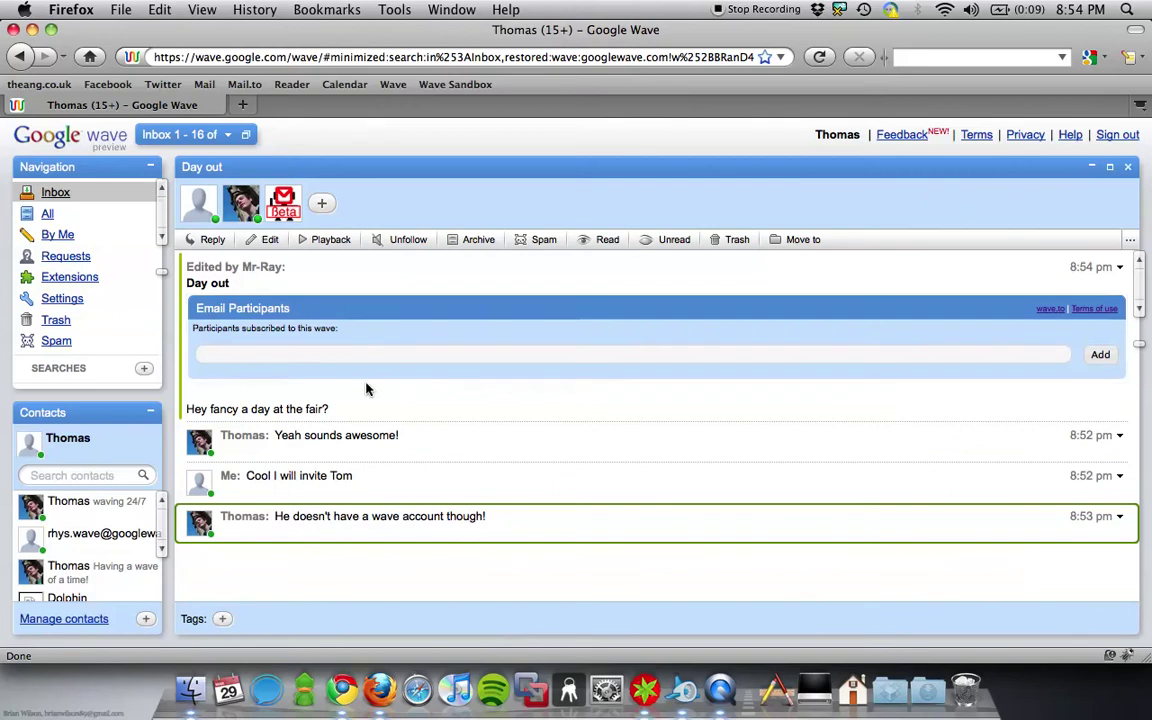
- Subscribe the participant's e-mail address in the Email Participants gadget
left_click(538, 357)
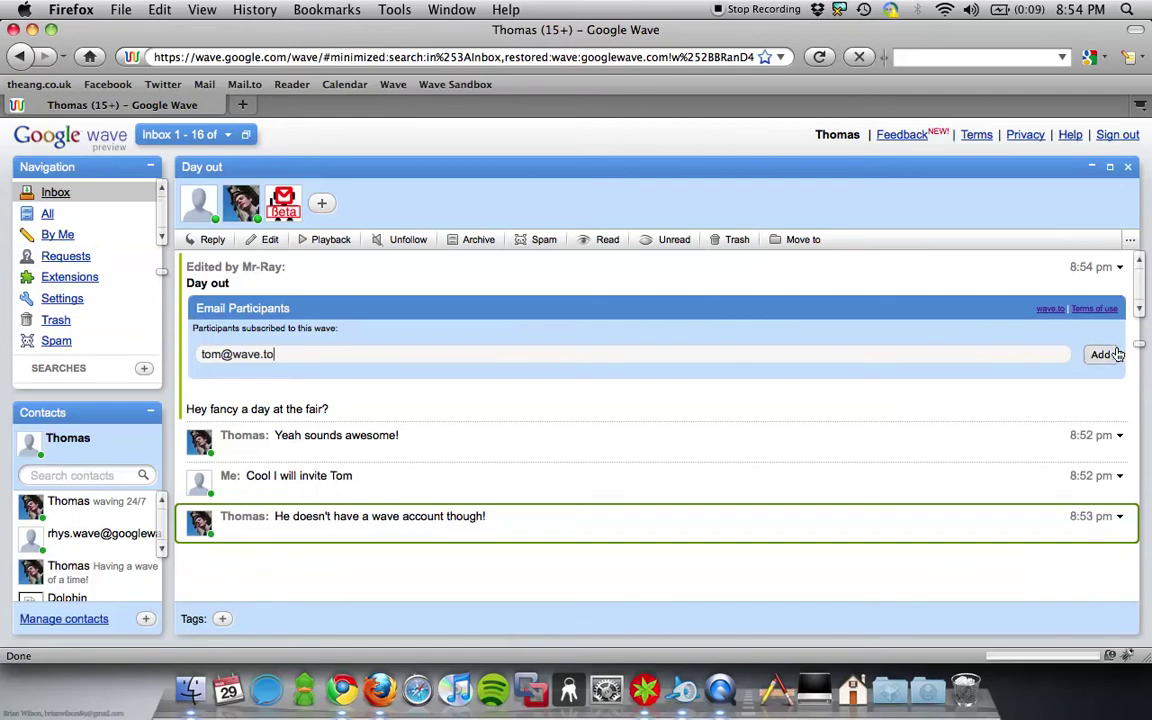
left_click(1104, 354)
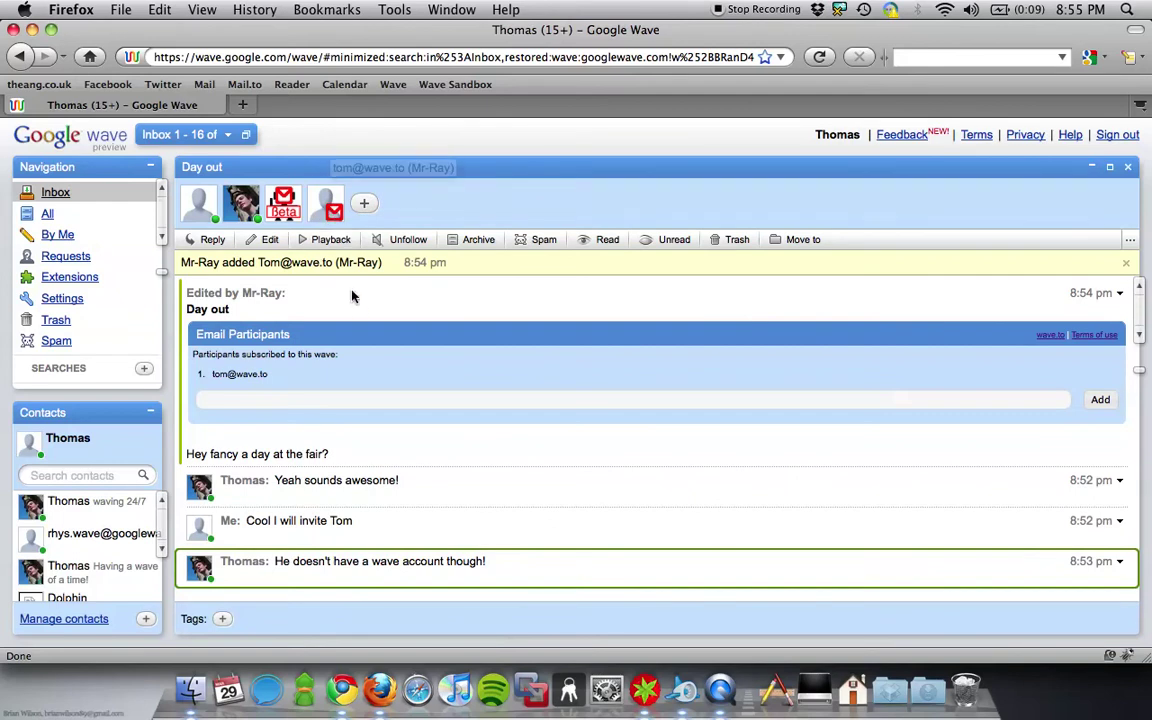
- Open Gmail's 'subscribed to the Wave: Day out' email and its Mr-Ray web view link
left_click(345, 683)
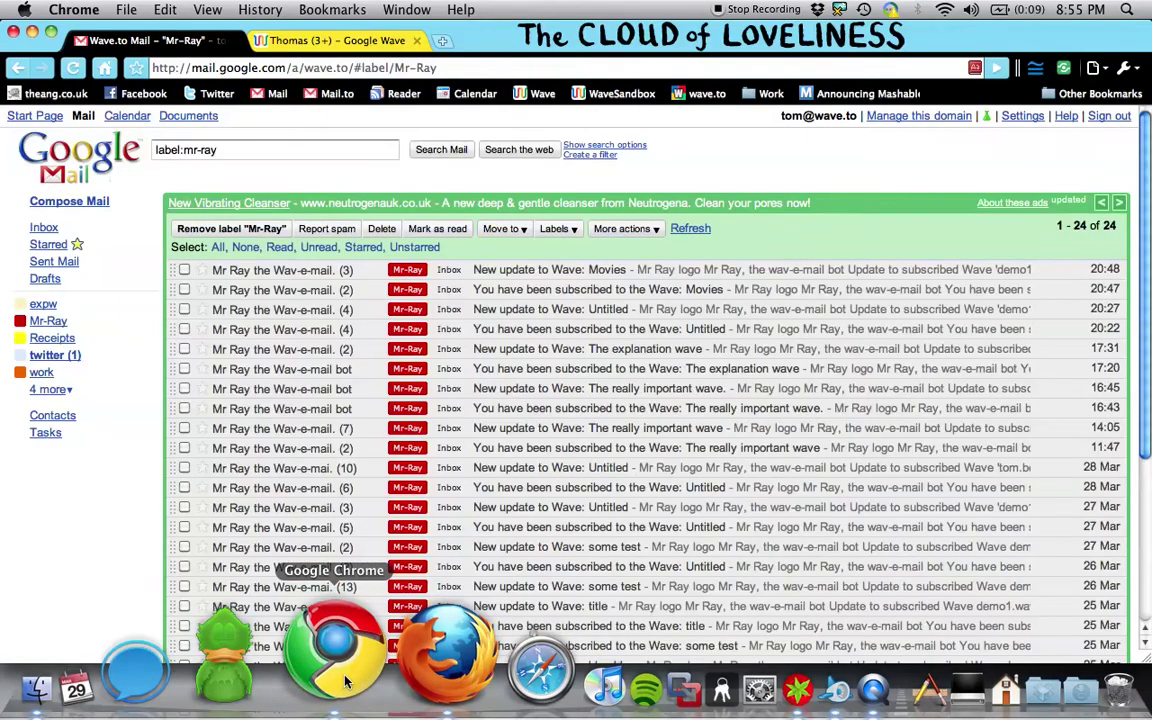
left_click(48, 321)
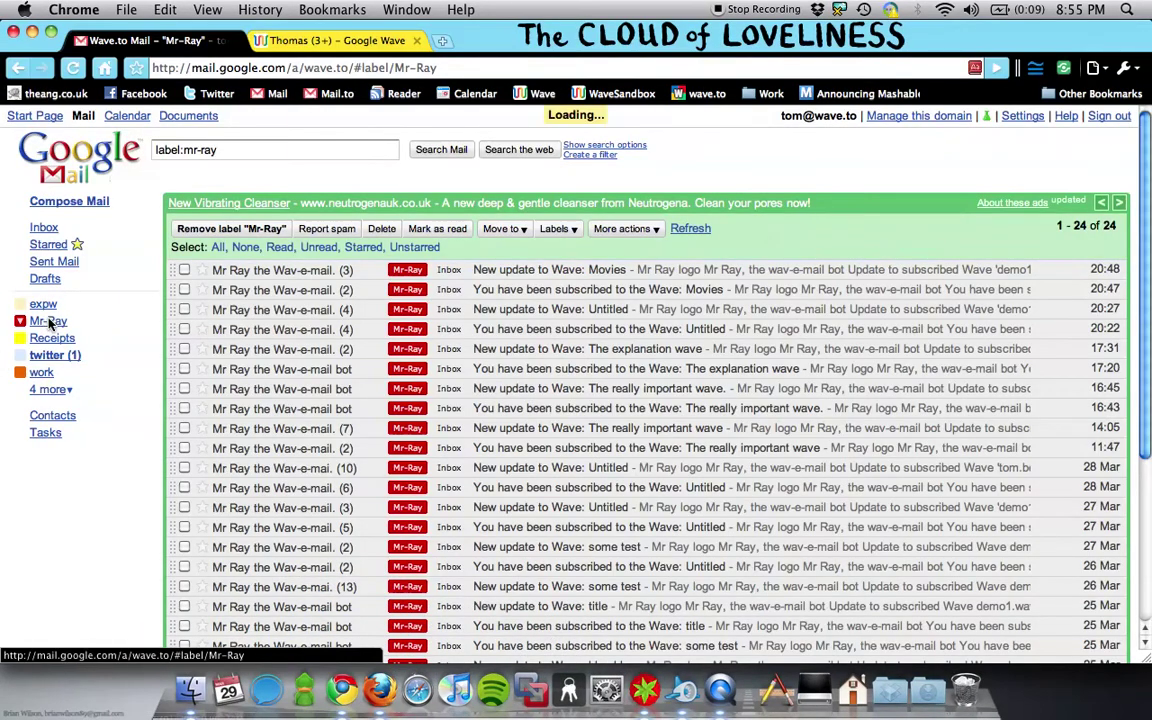
left_click(251, 272)
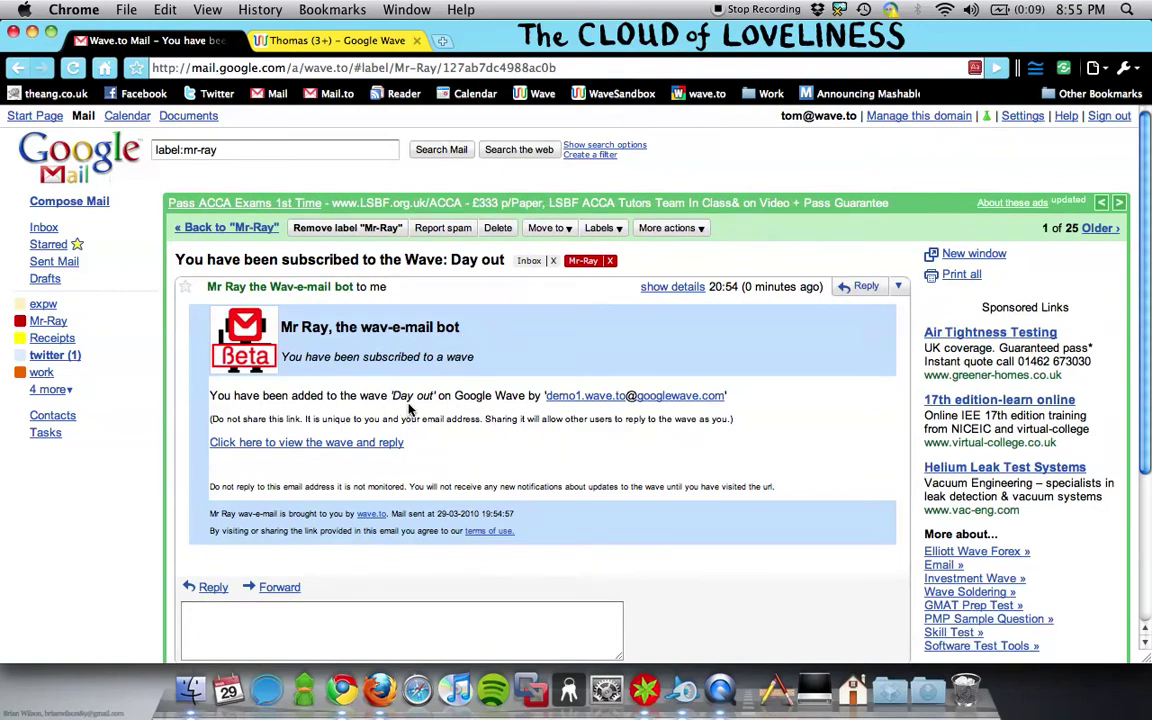
left_click(374, 443)
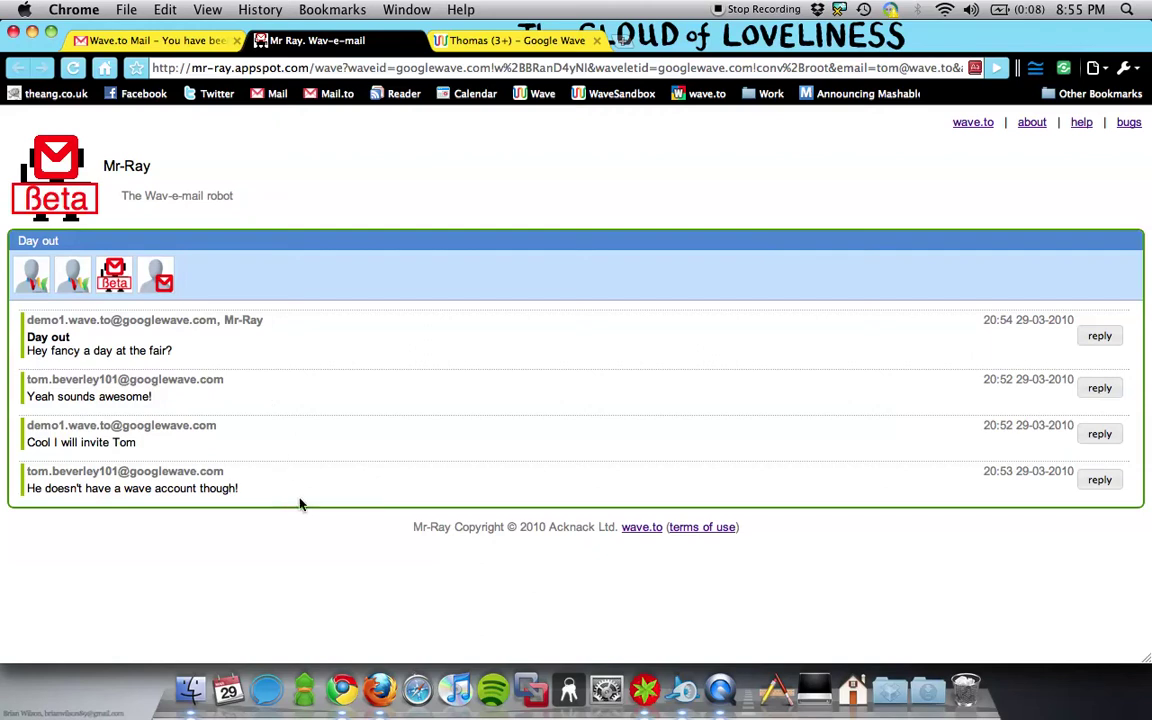
- Mark the three earlier Day out messages as read in Mr-Ray
left_click(237, 347)
left_click(270, 396)
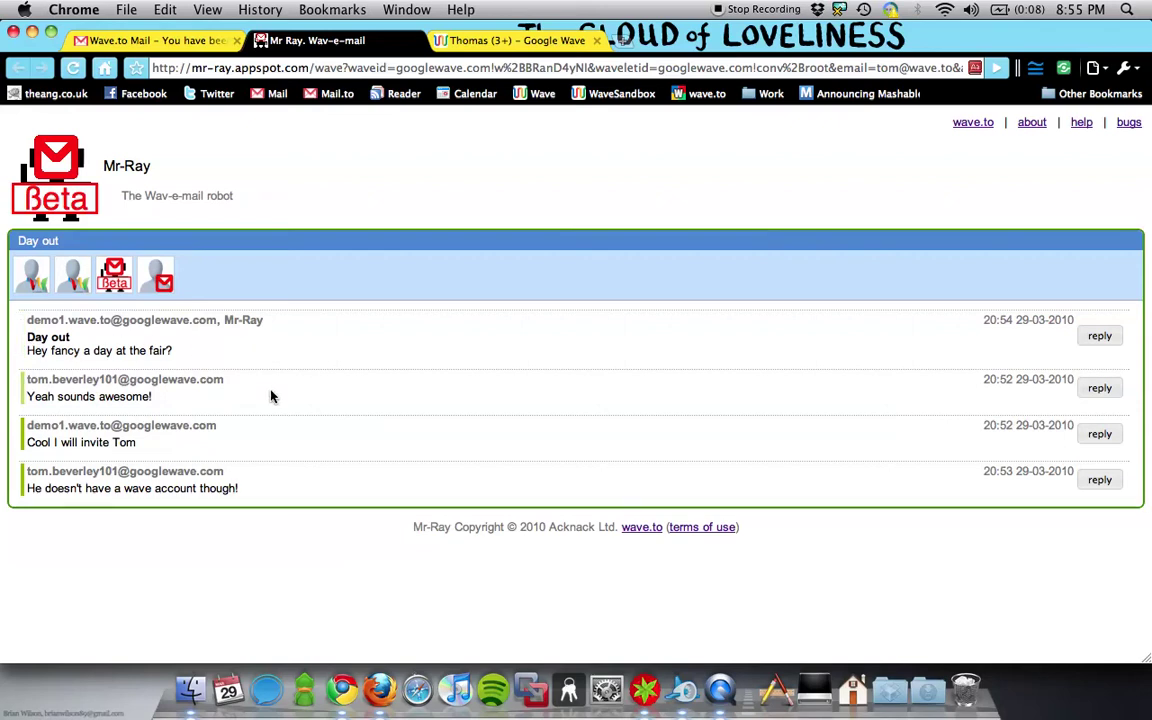
left_click(280, 445)
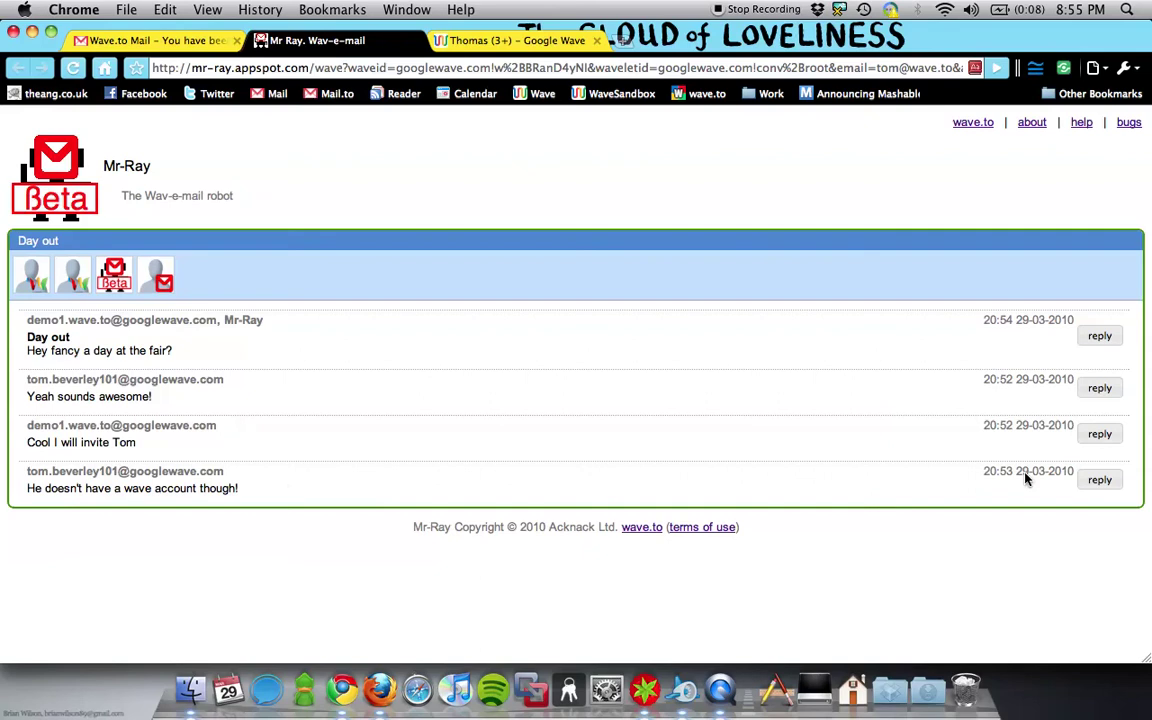
- Reply 'Yeah I'm in for it' to the last message, then switch to Google Wave
left_click(1099, 481)
type("Yeah I")
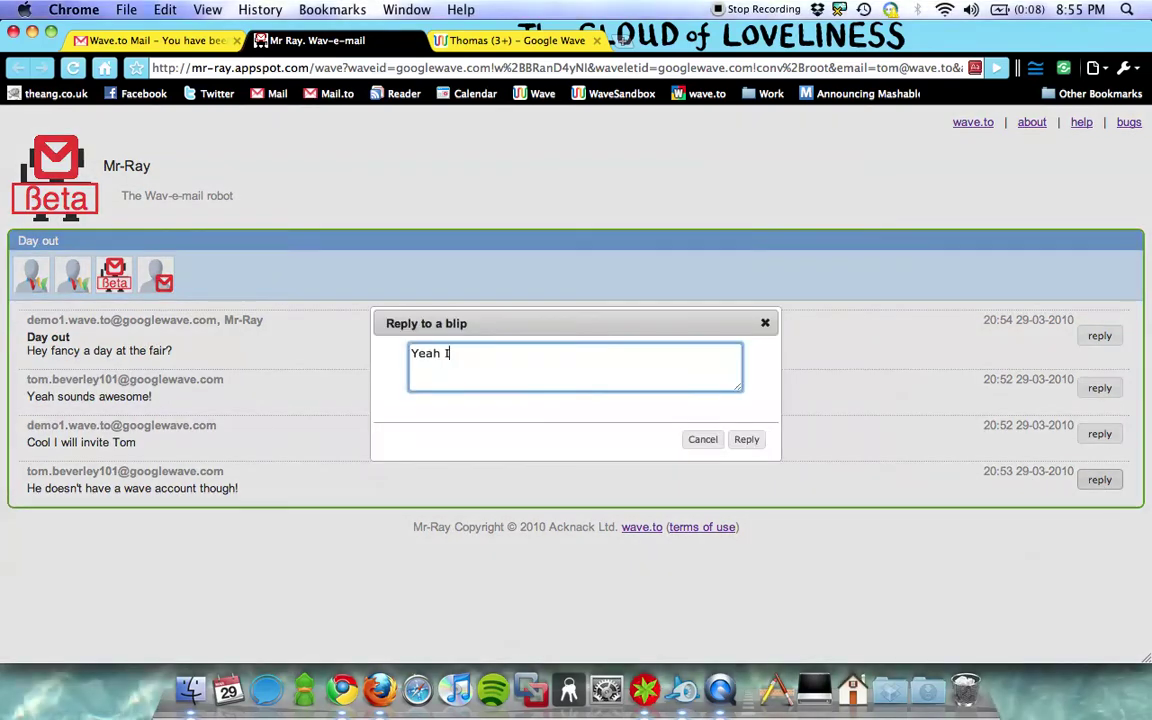
type("'m in for it")
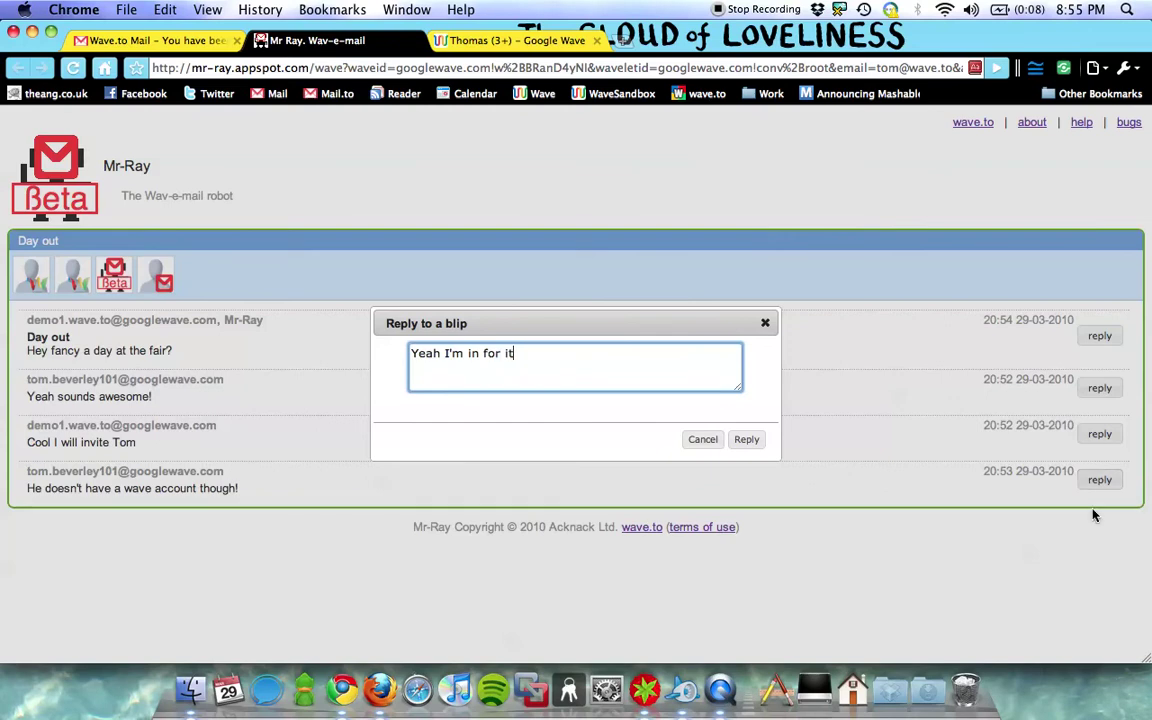
left_click(760, 443)
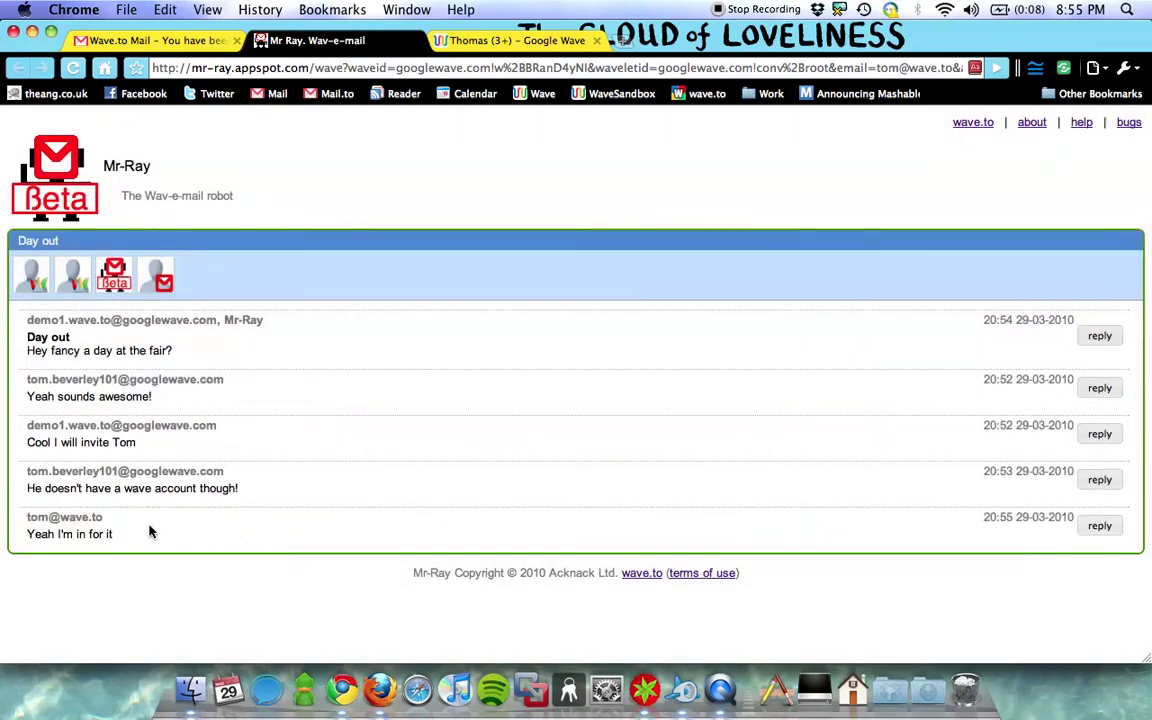
left_click(380, 650)
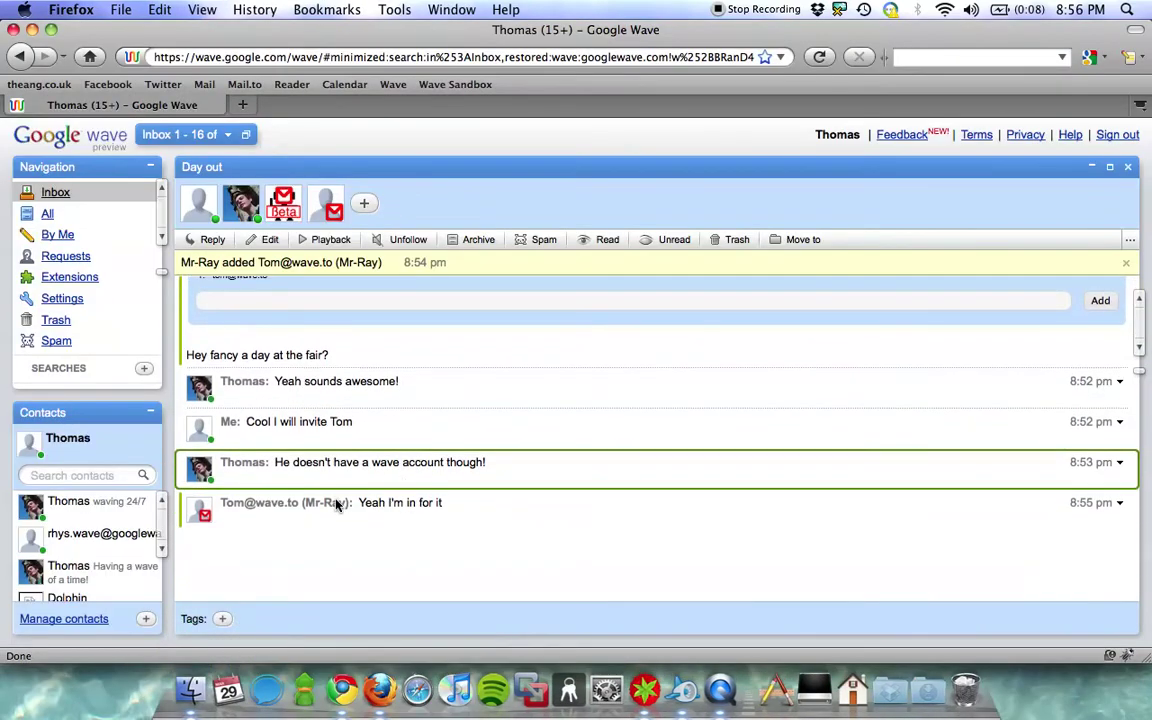
- Return to the Mr-Ray web view after checking the synced reply
left_click(335, 650)
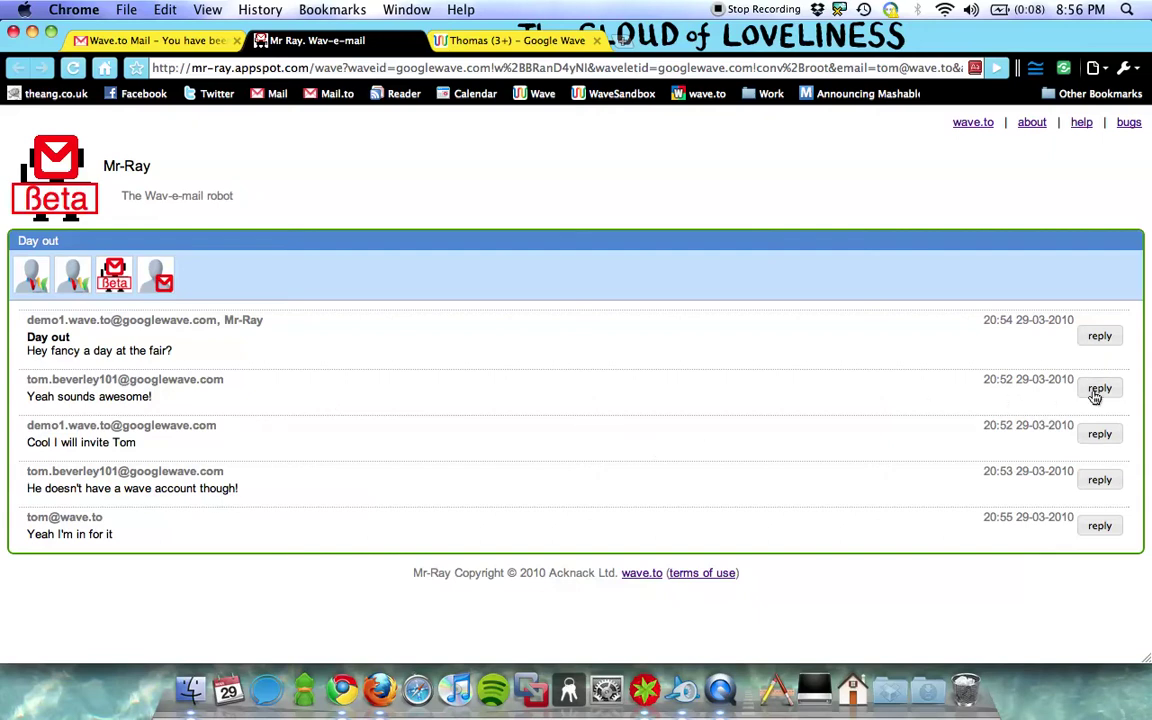
- Post the threaded reply 'Yeah! It does!' under 'Yeah sounds awesome!'
left_click(1088, 398)
type("Yeah! It does!")
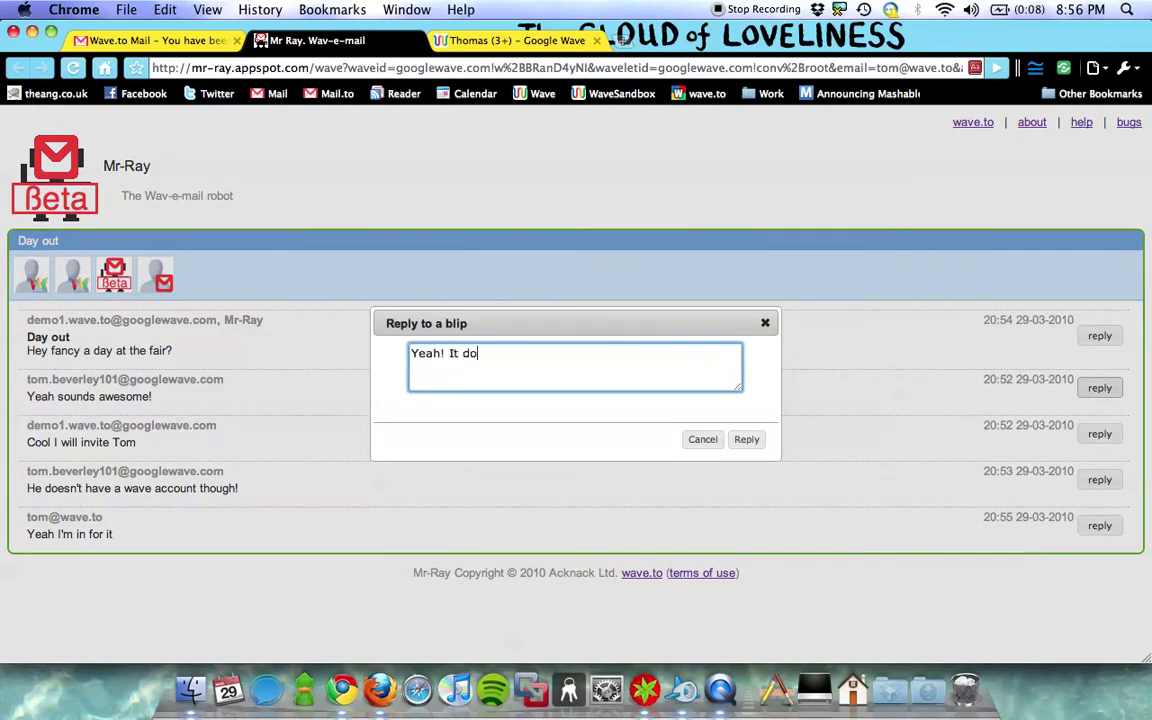
left_click(746, 439)
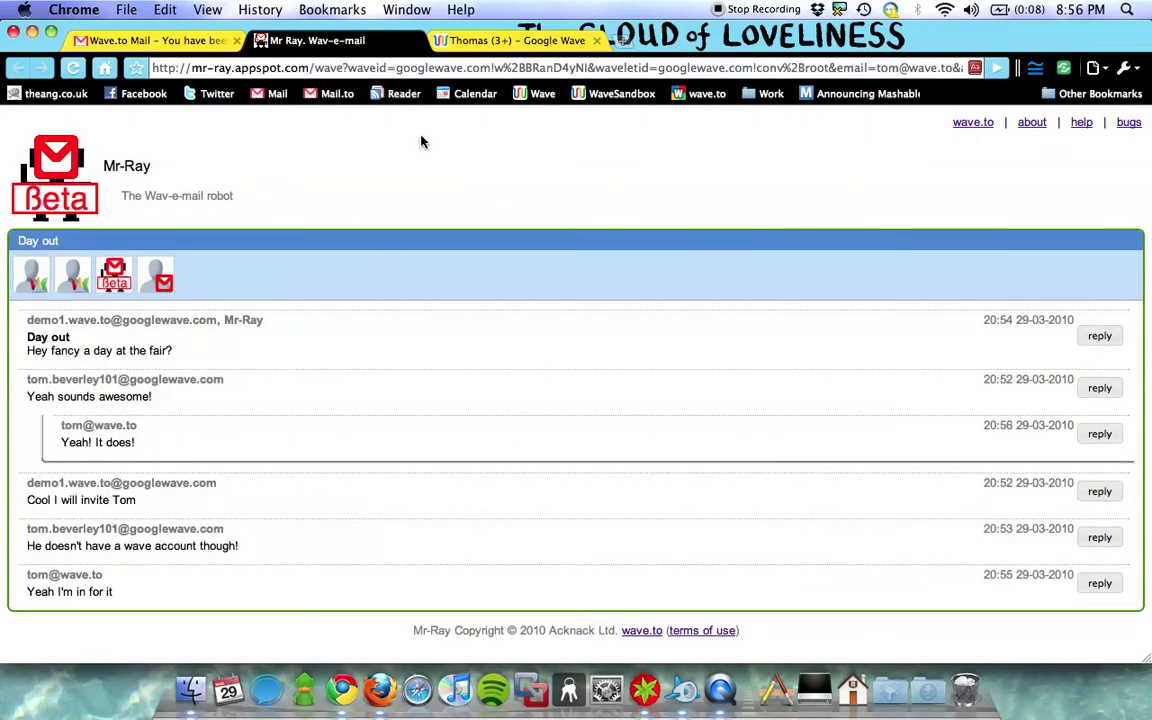
- Reply 'It will be ace!' under 'Yeah! It does!' in Google Wave, then show Gmail's Mr-Ray messages
left_click(417, 42)
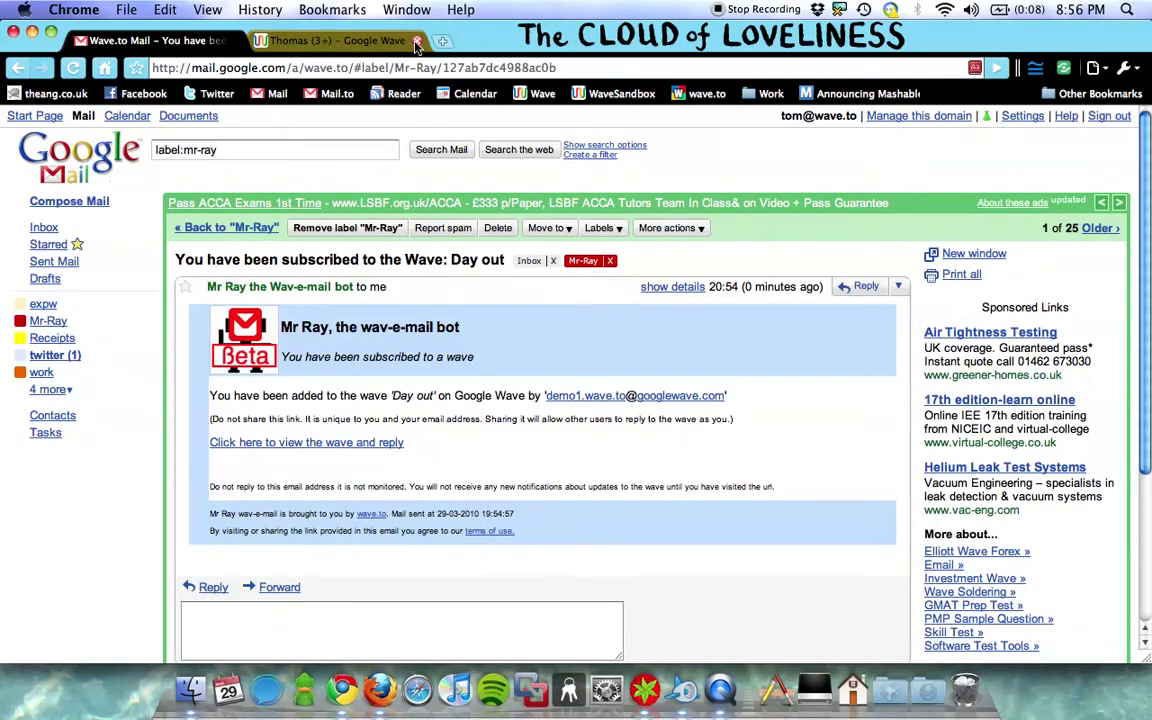
left_click(376, 640)
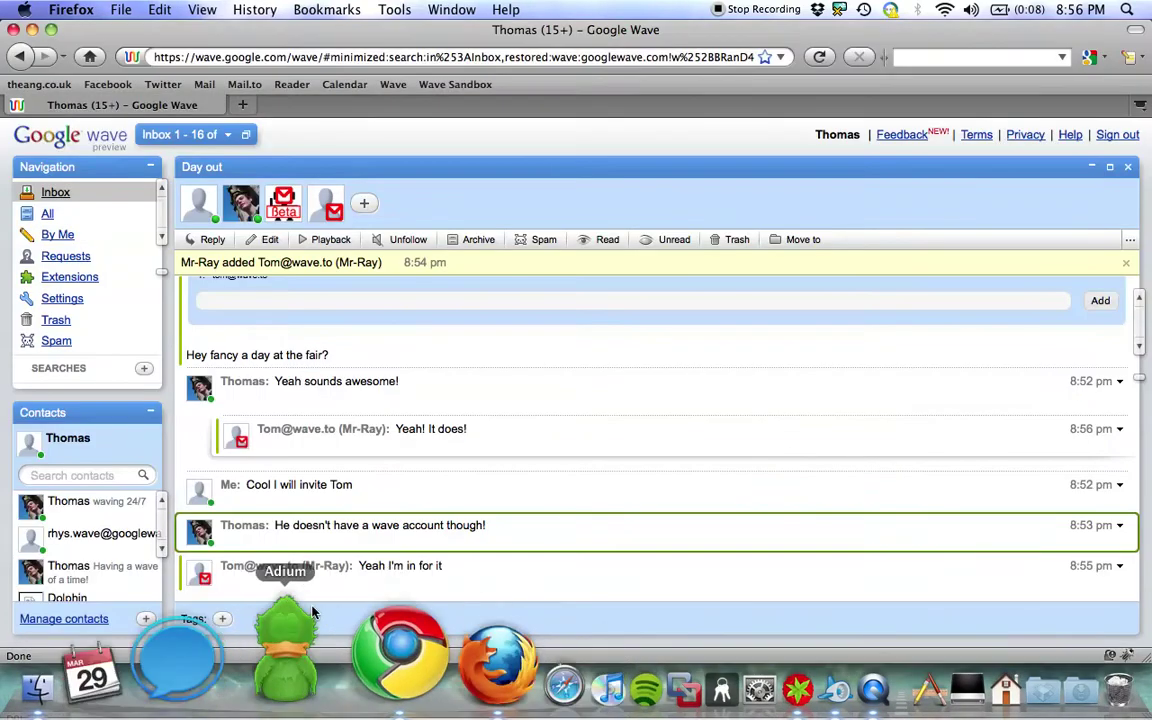
scroll(384, 490, "down", 1)
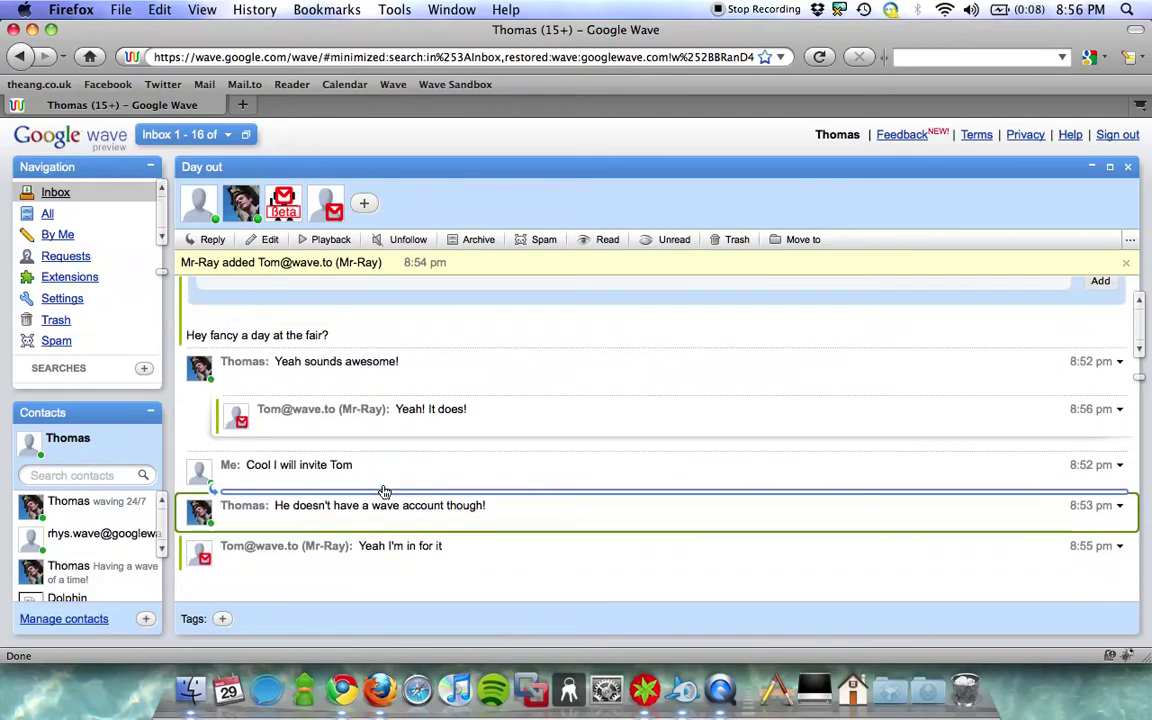
left_click(415, 437)
type("It will be ace!")
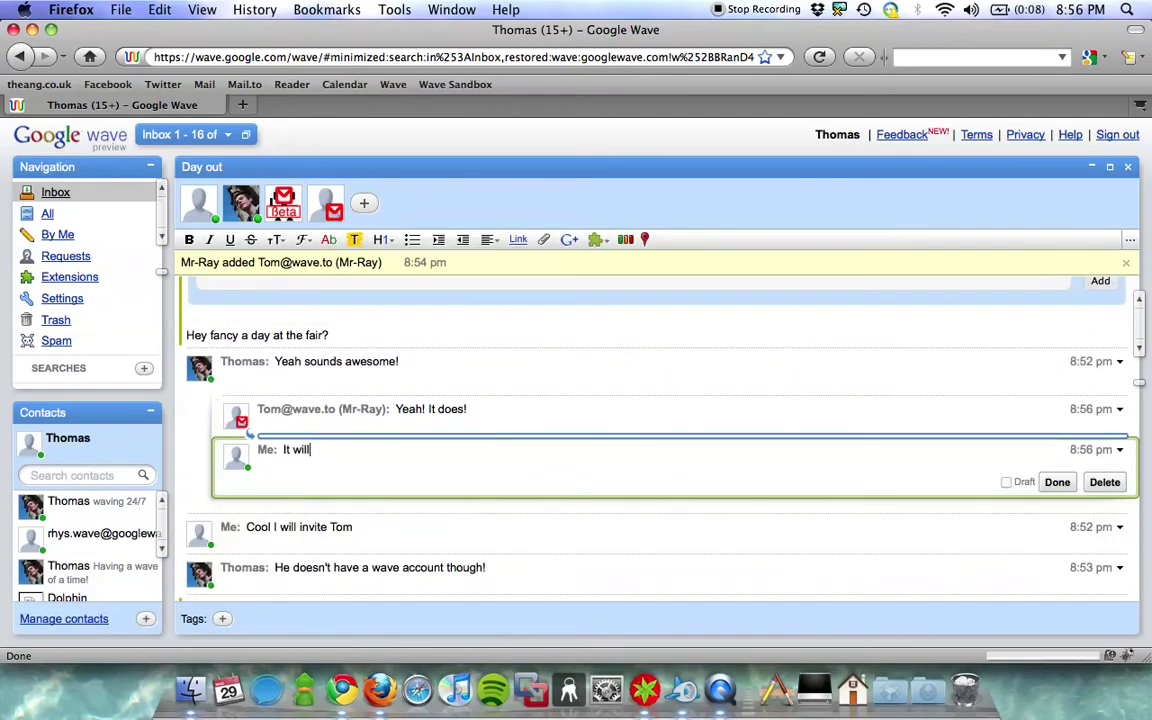
left_click(1057, 482)
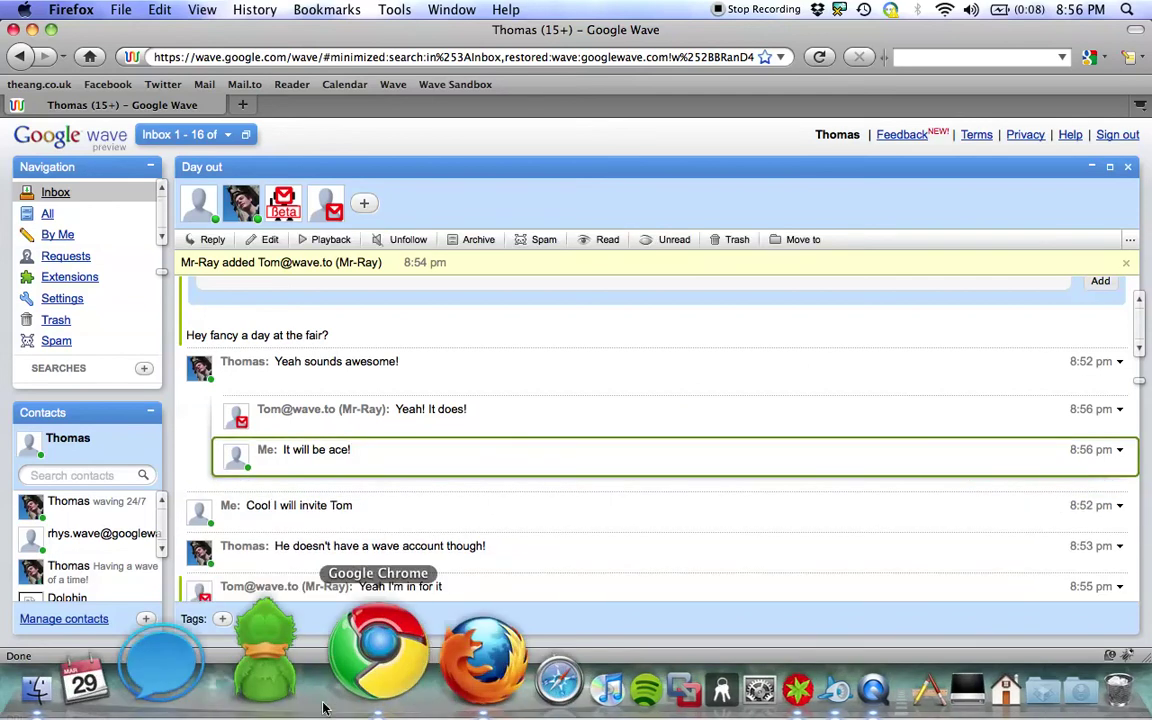
left_click(338, 645)
left_click(45, 321)
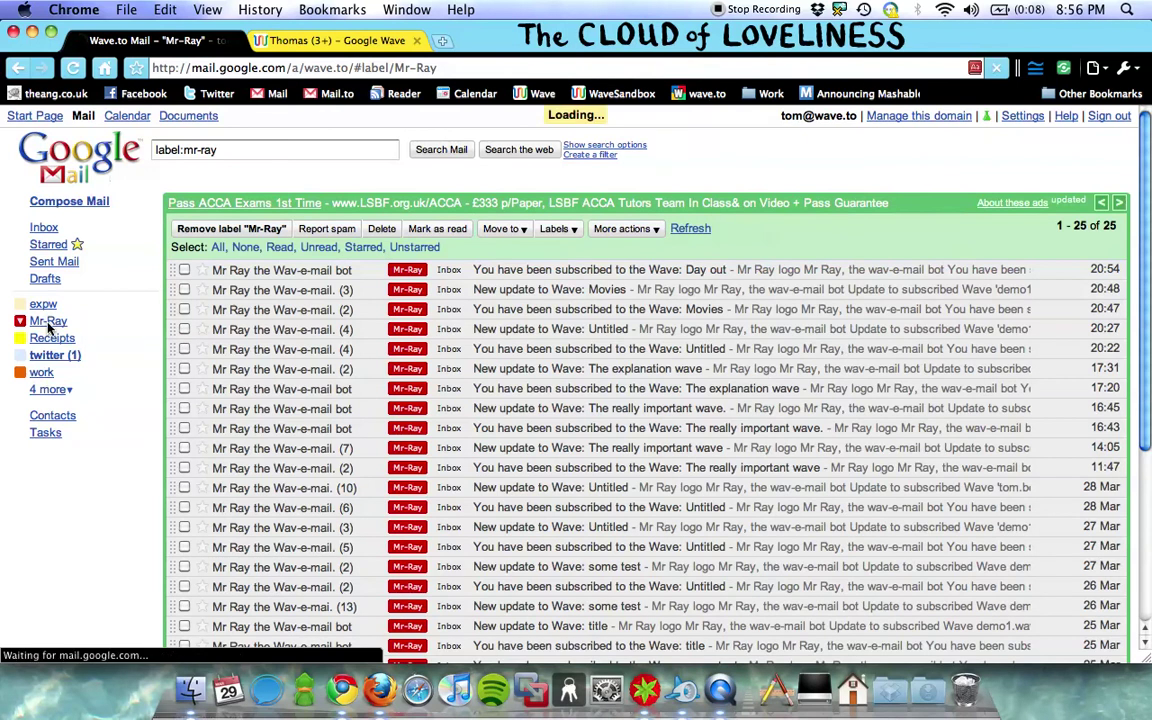
- Open the 'New update to Wave: Day out' email and follow its wave link
left_click(285, 272)
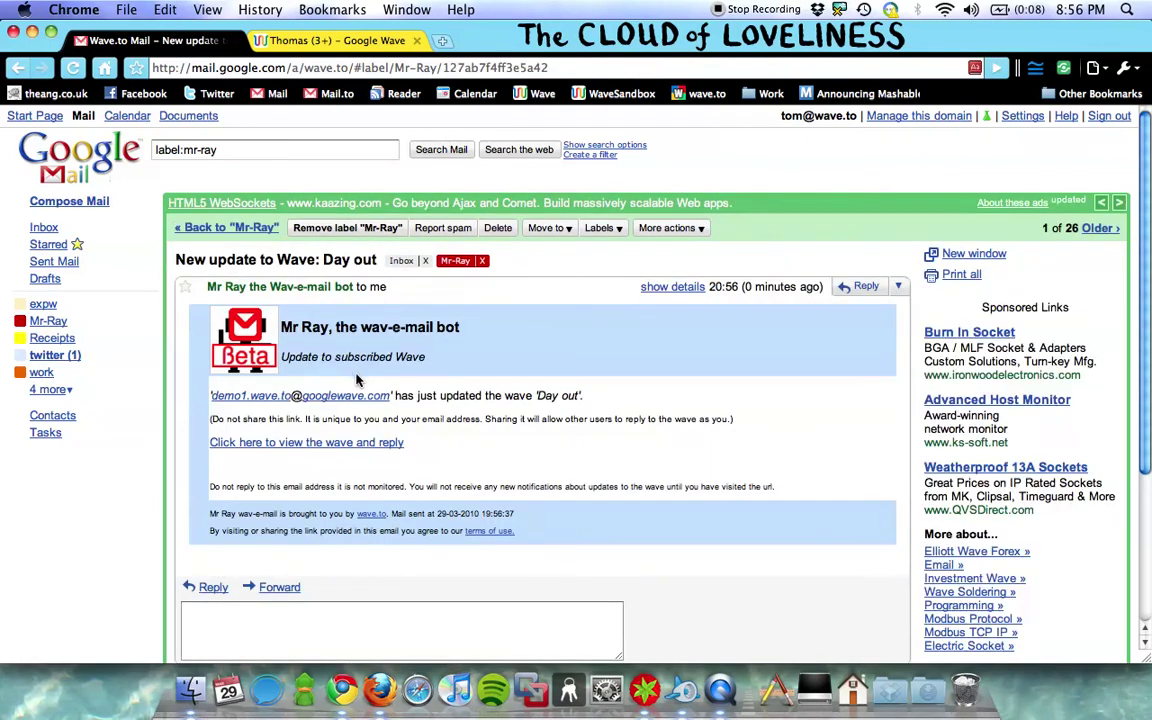
left_click(351, 442)
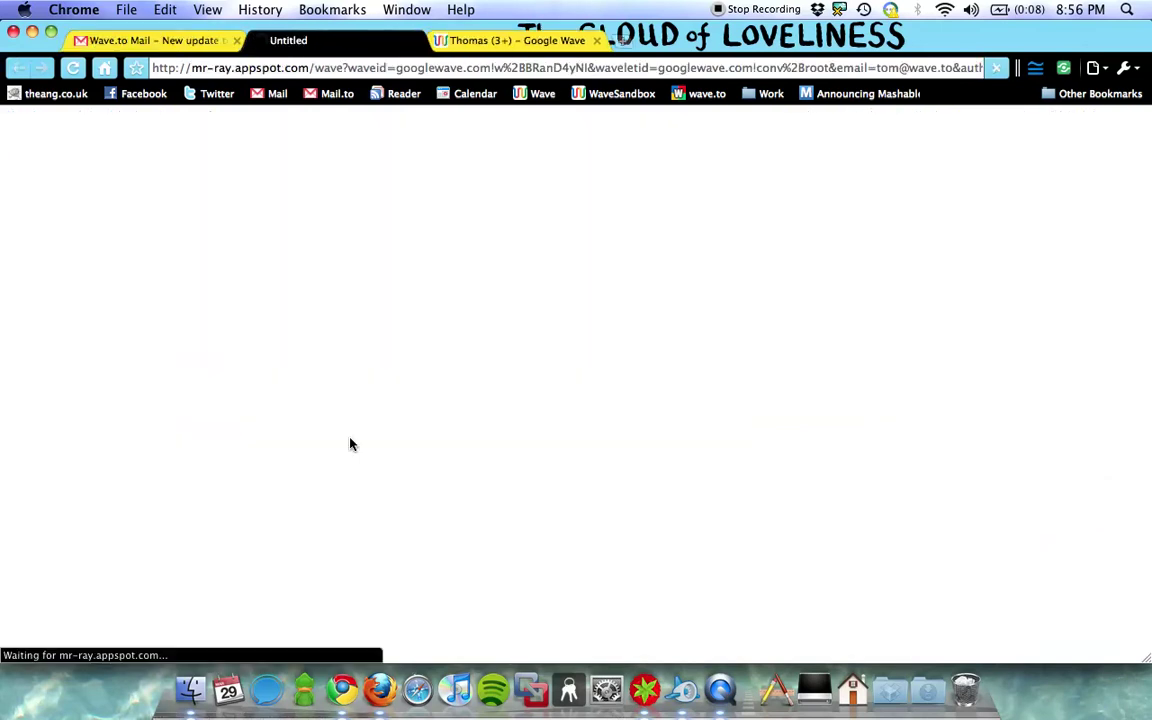
- Reply 'I hope so!' under 'It will be ace!' and tile Mr-Ray on the right half
scroll(350, 444, "down", 1)
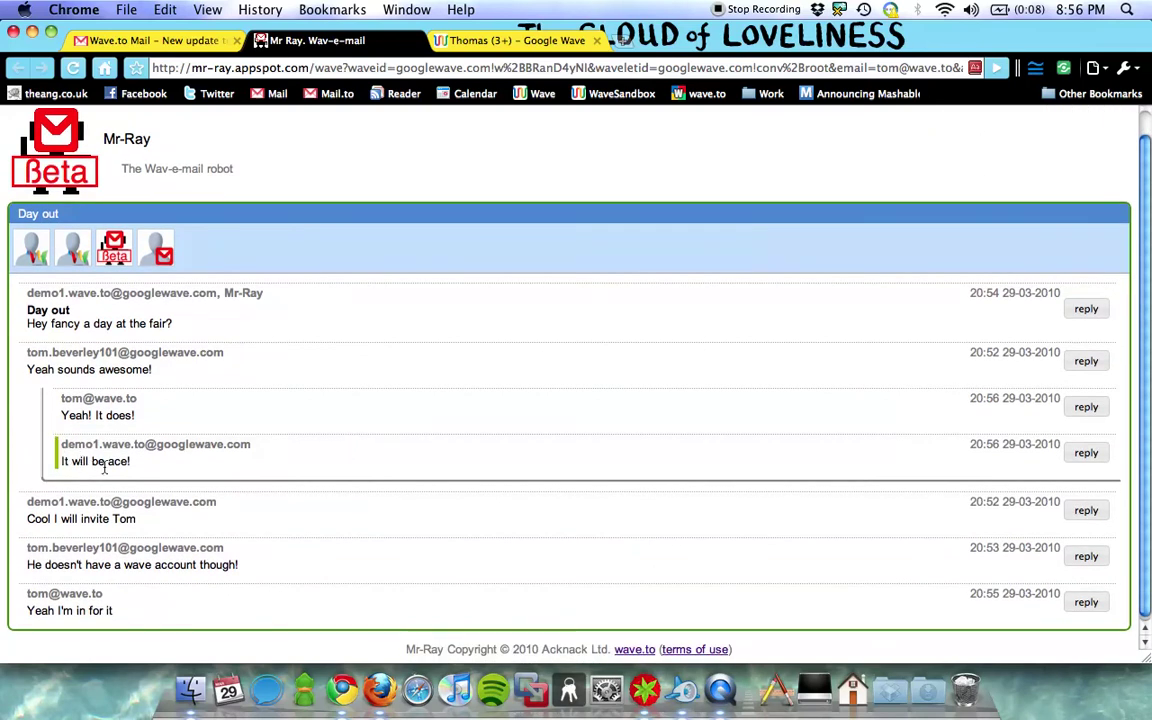
left_click(1082, 452)
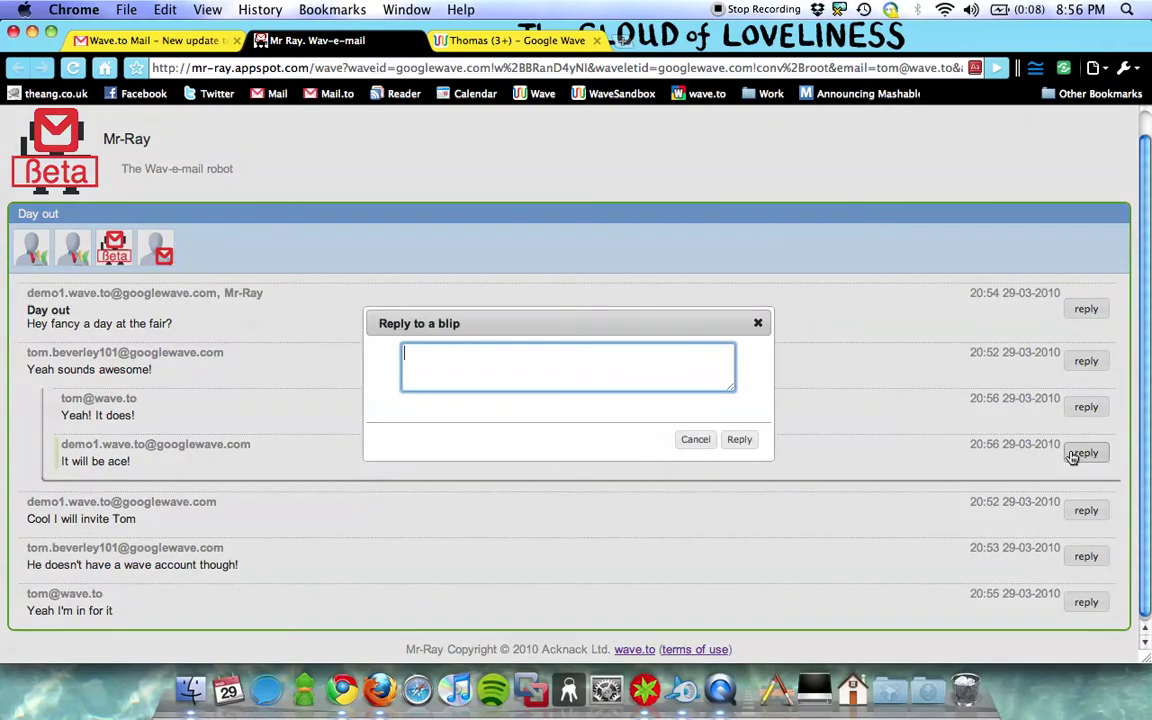
type("I hope so!")
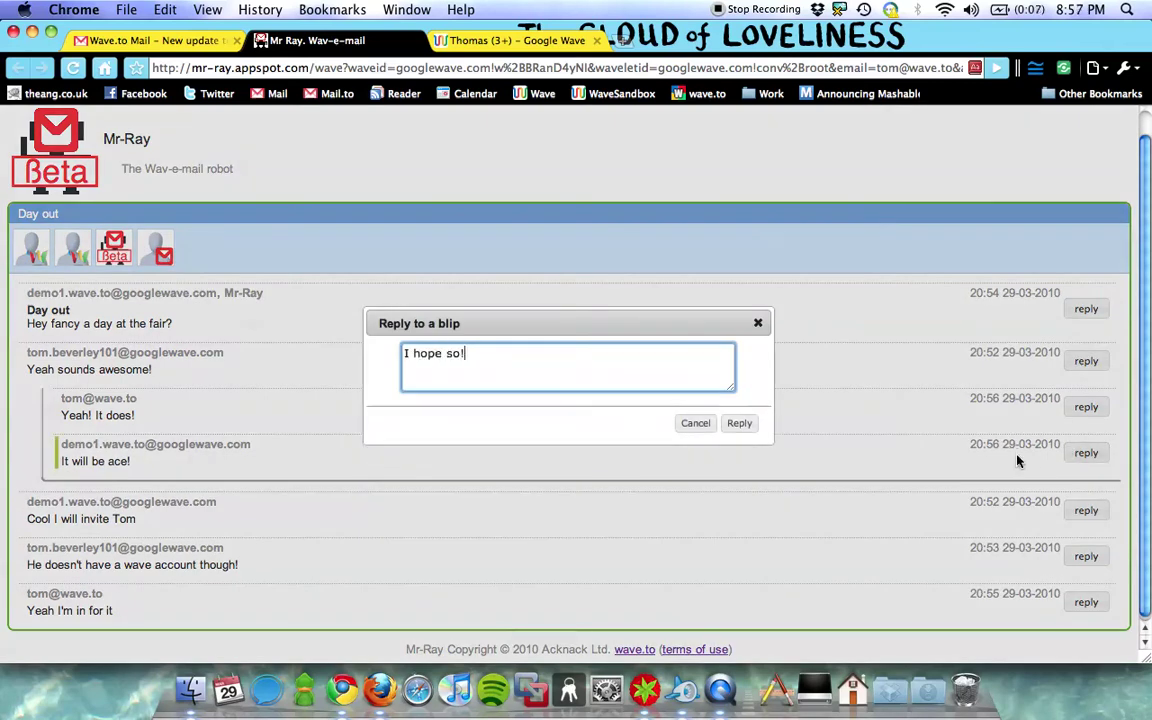
left_click(739, 424)
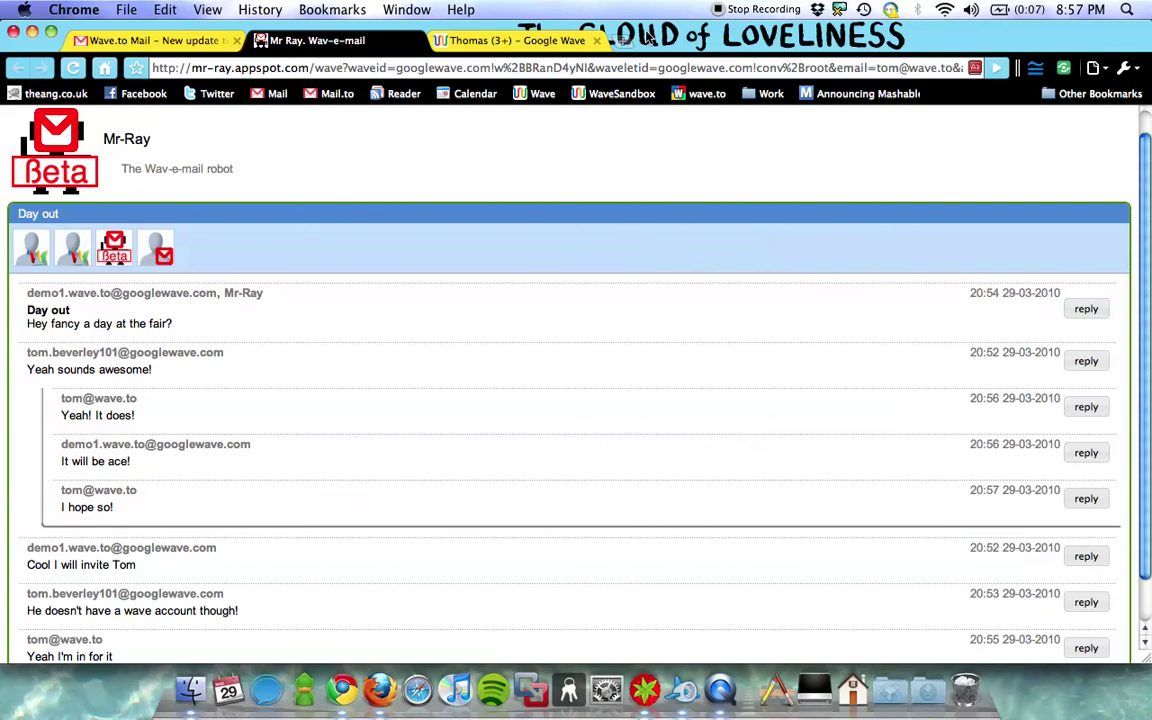
key("ctrl+alt+super+Right")
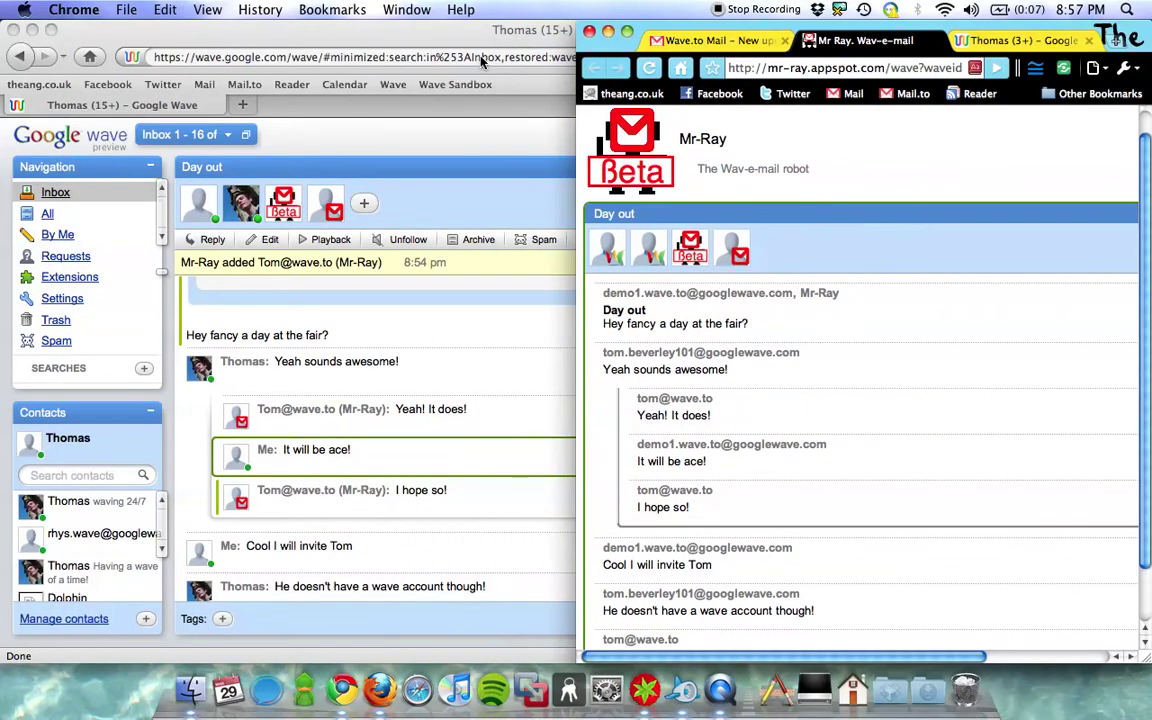
- Tile Google Wave left and post 'It really will be amazing! I hope it's sunny!' at the thread's end
left_click(462, 40)
key("ctrl+alt+super+Left")
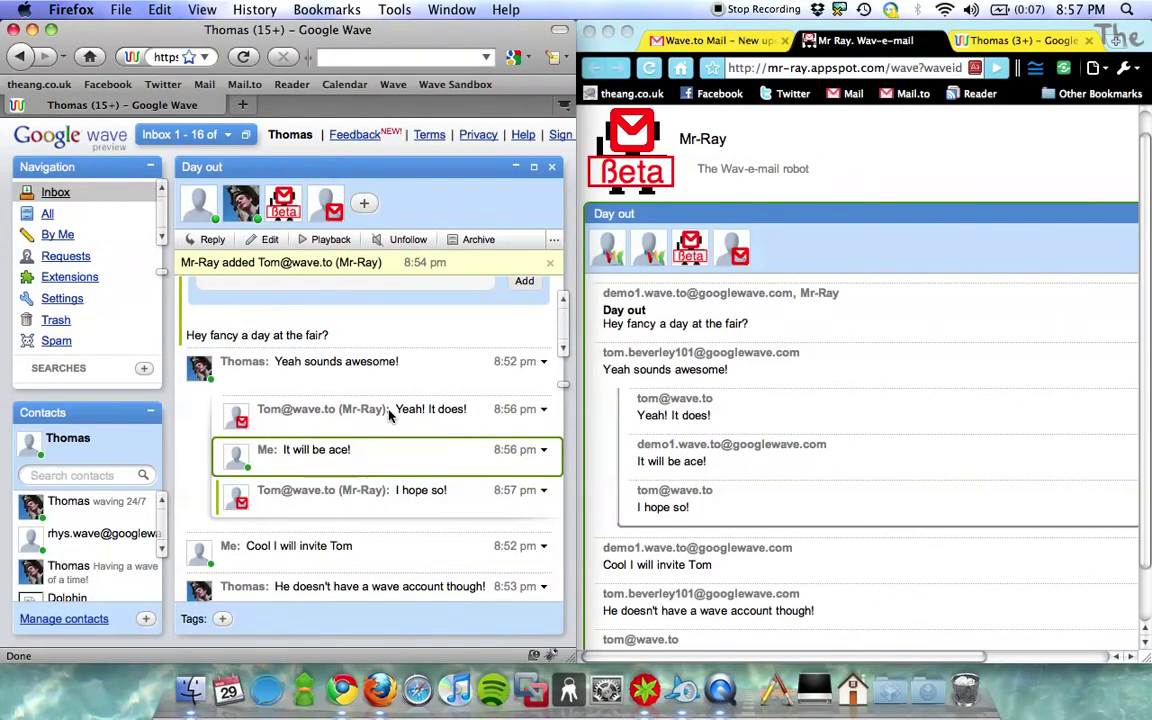
left_click(350, 520)
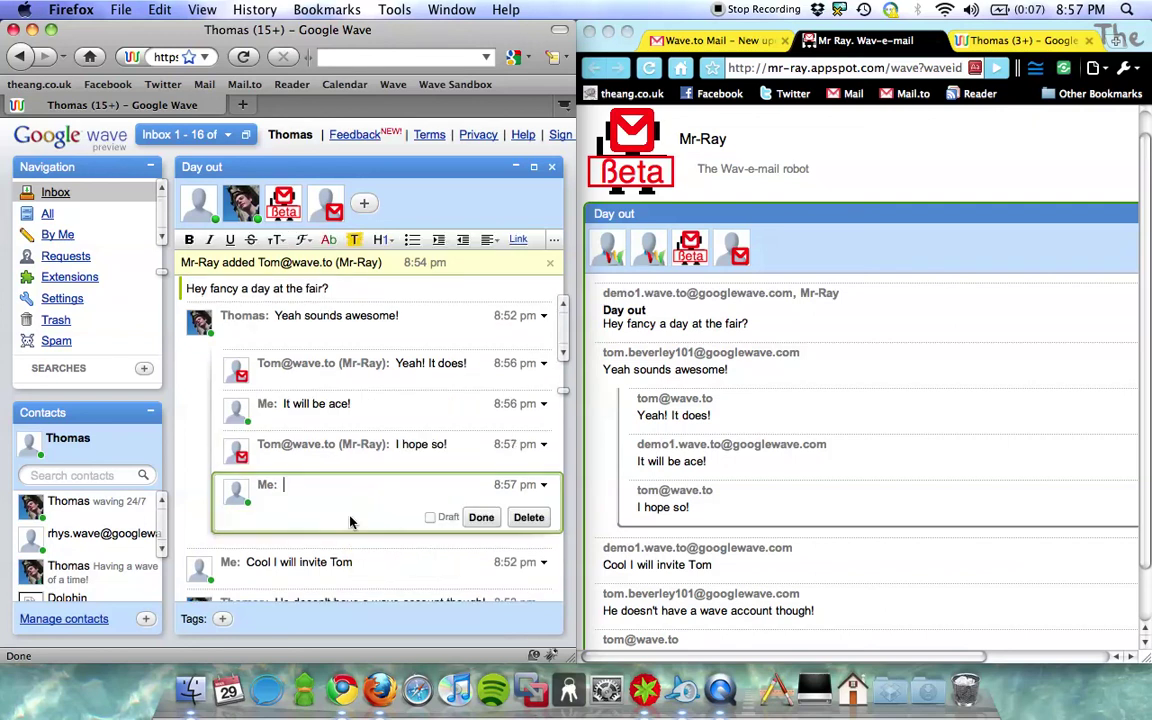
type("It ")
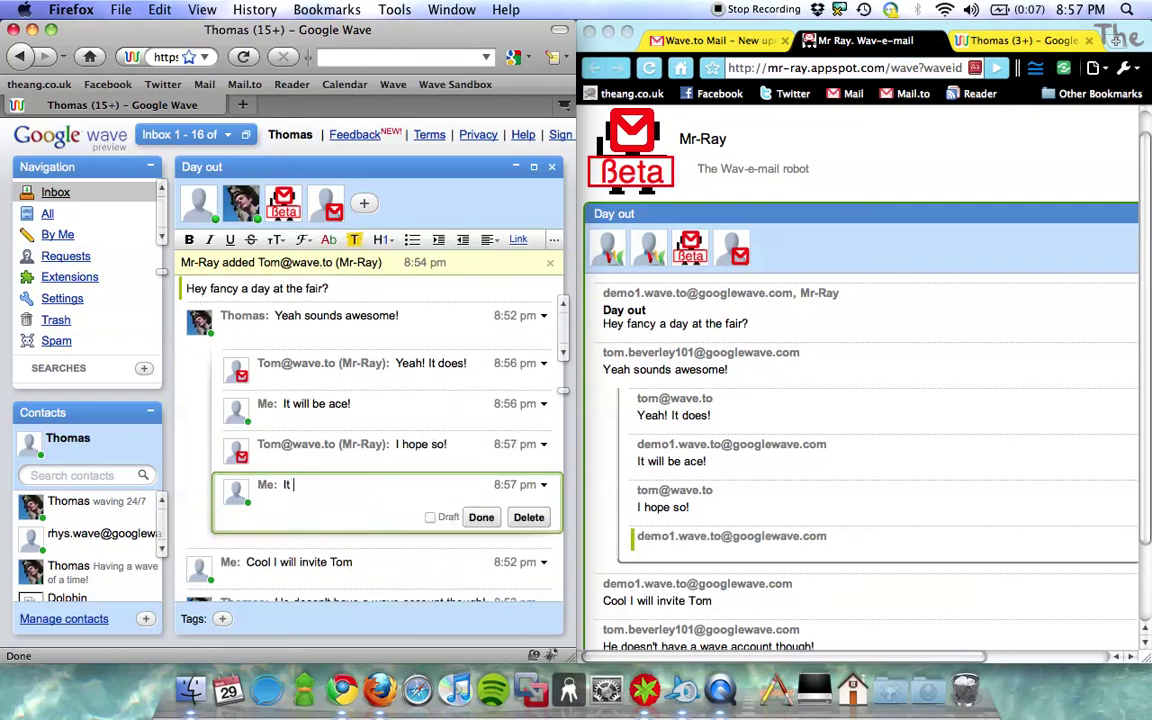
type("realy")
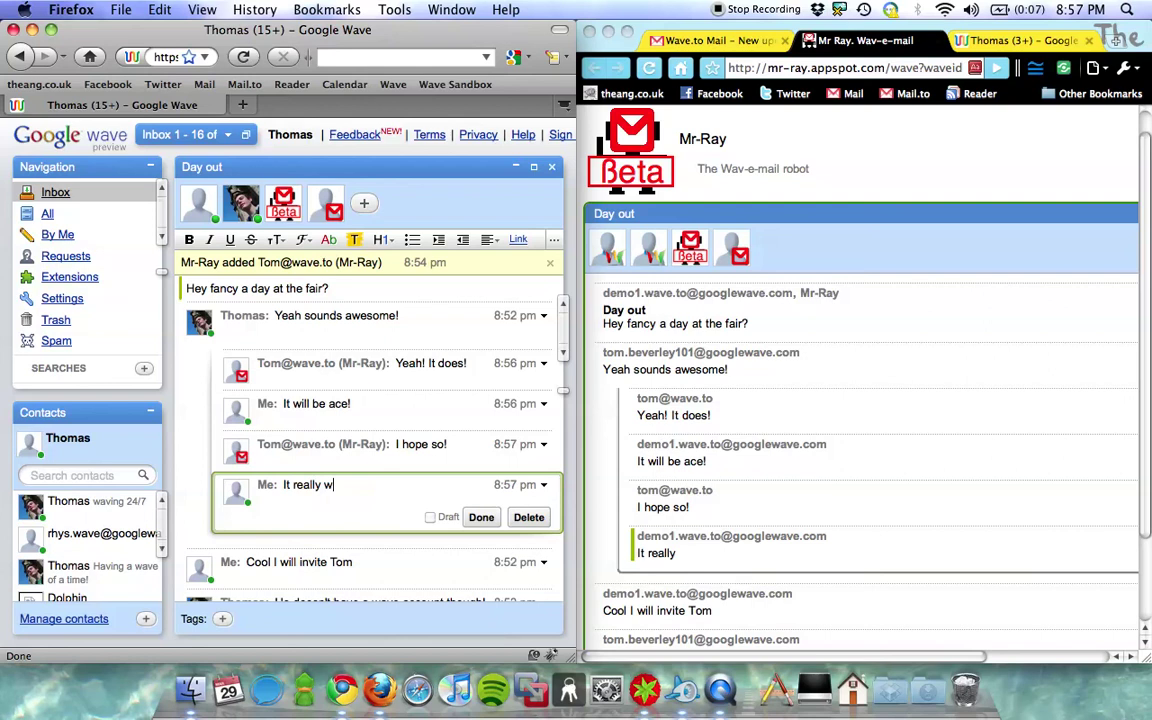
type("will be amazing! I hope it's")
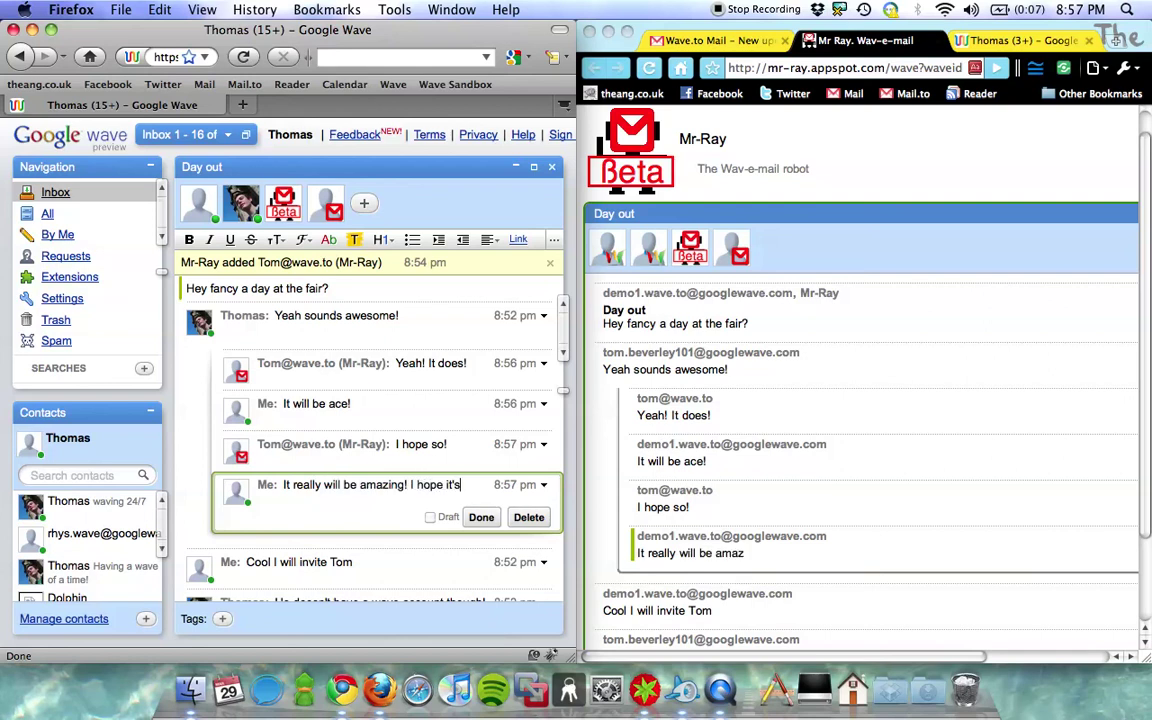
type(" sunny!")
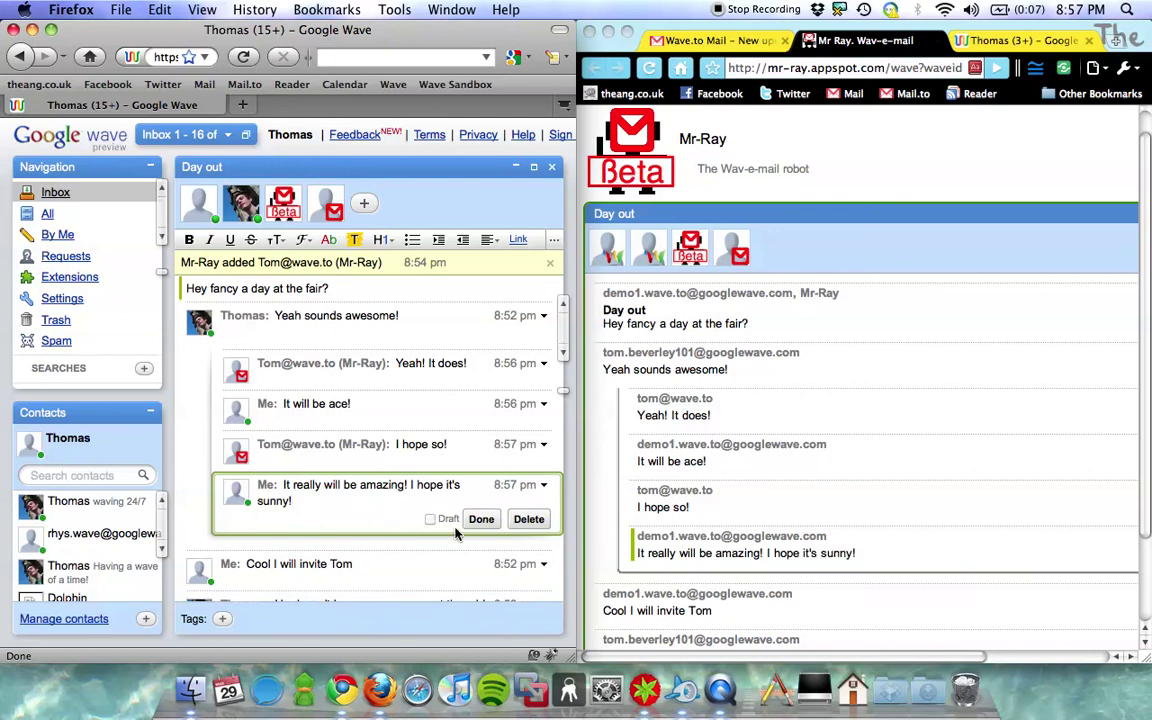
left_click(481, 521)
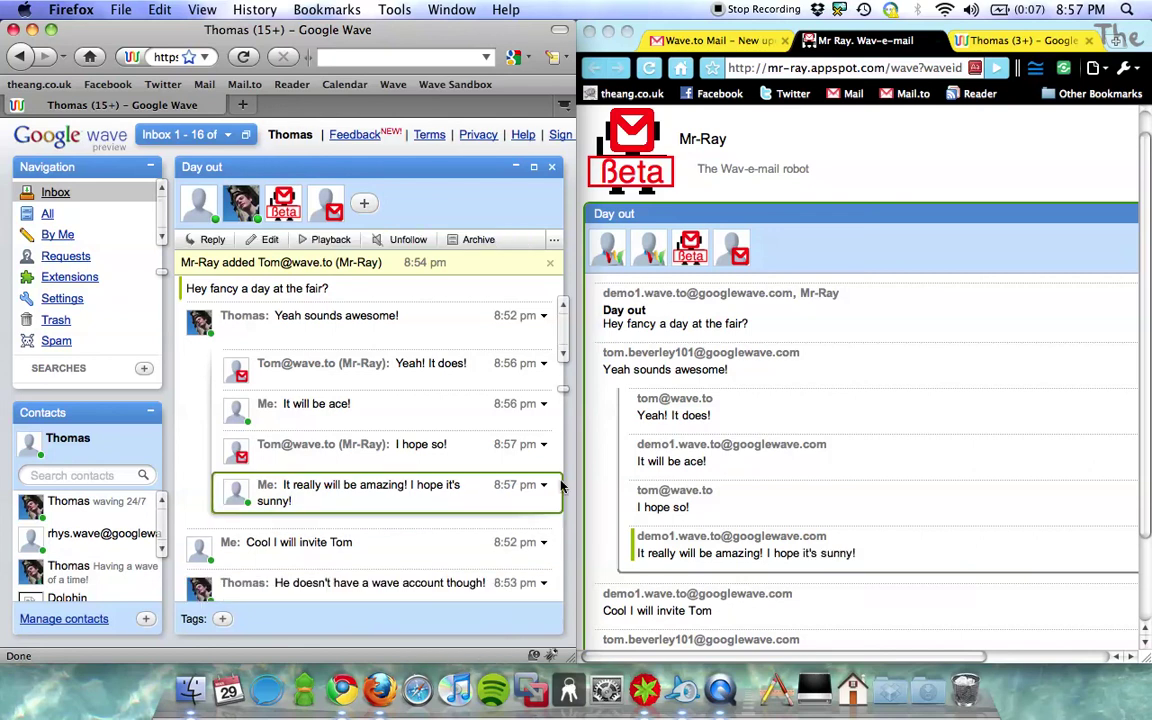